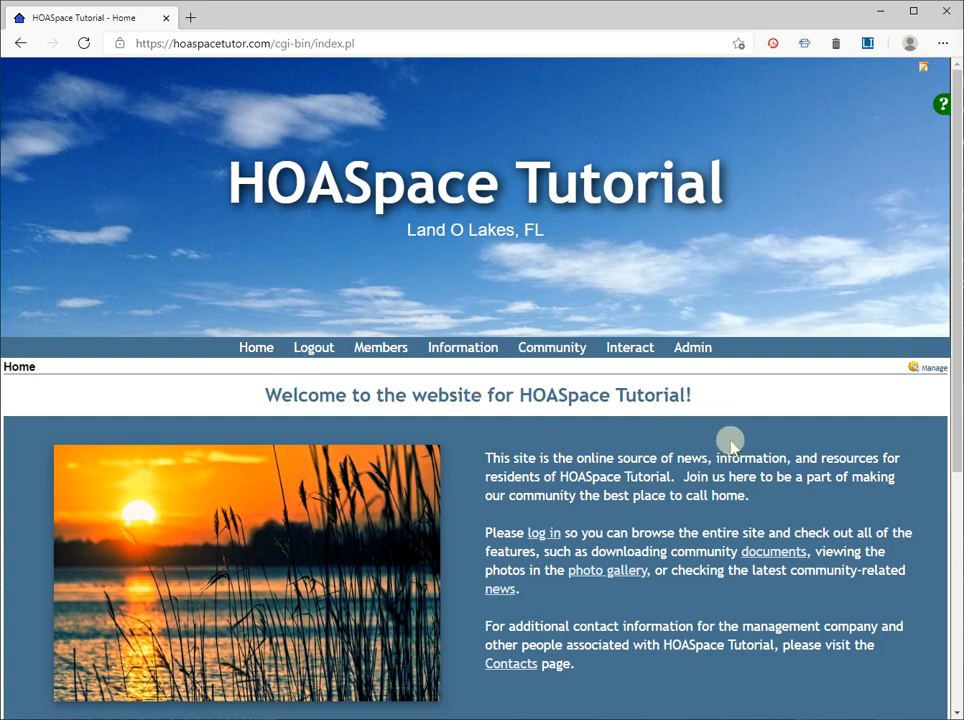
Step: Open the category management page for Documents in the site administration
{"action": "left_click", "coordinate": [693, 348]}
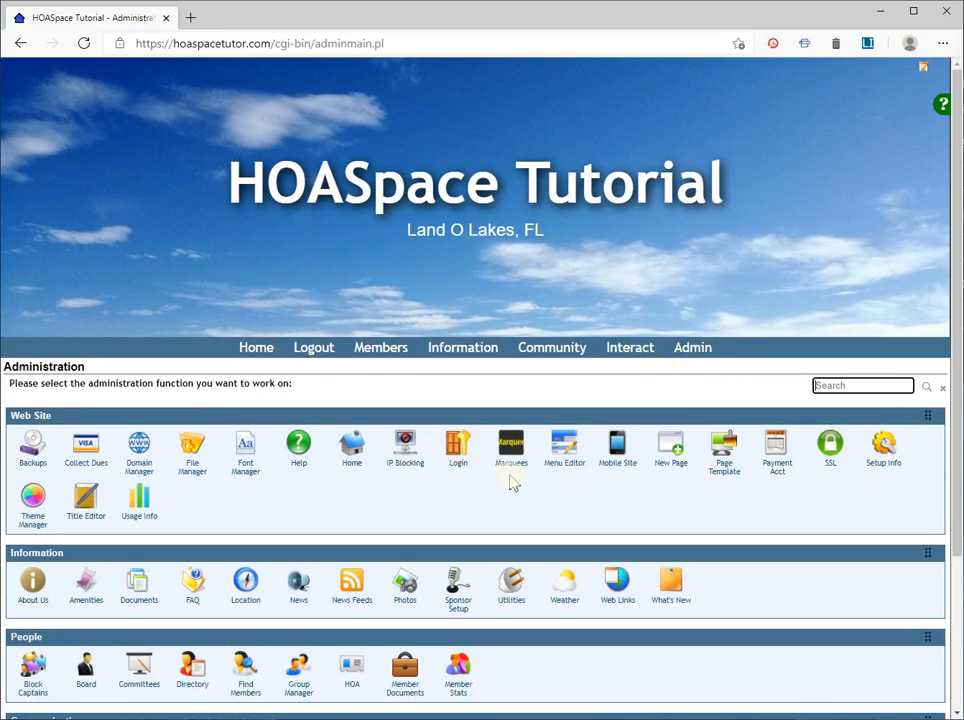
{"action": "left_click", "coordinate": [136, 582]}
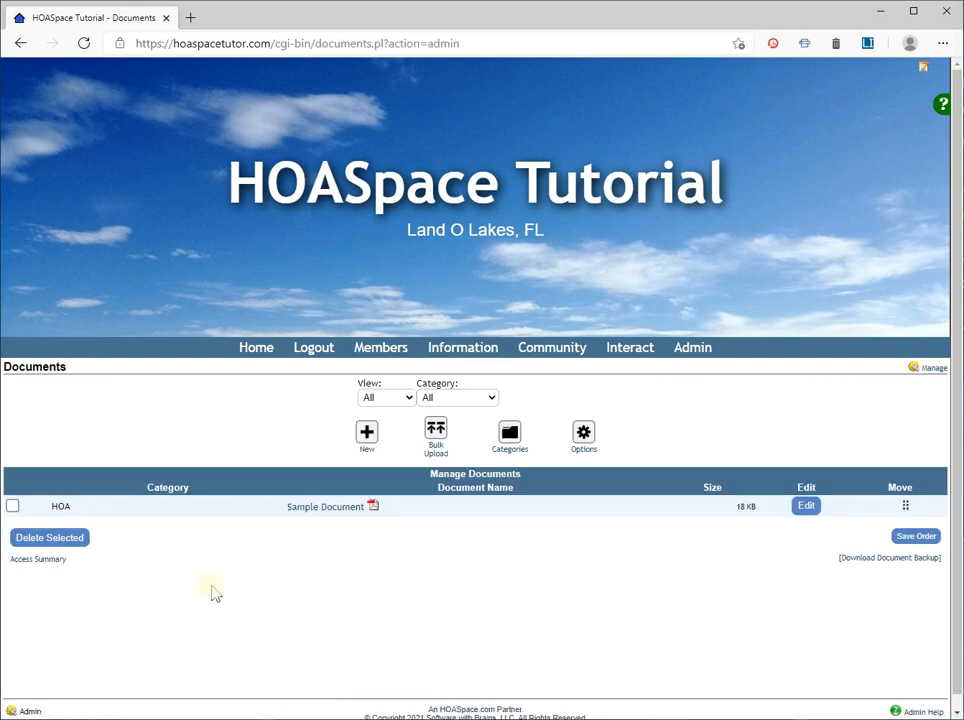
{"action": "left_click", "coordinate": [510, 435]}
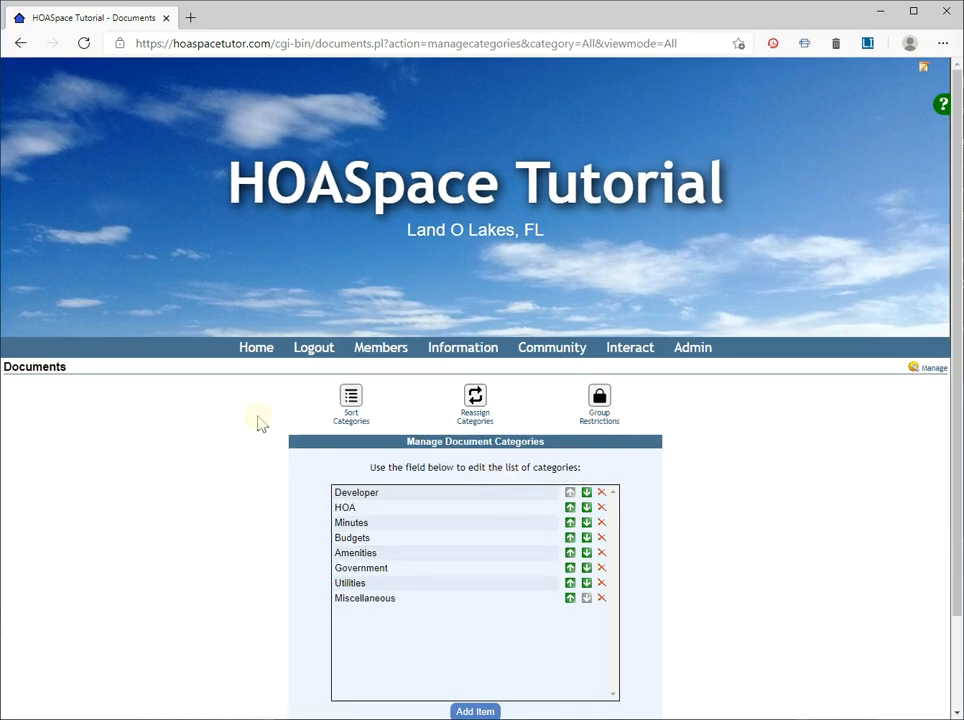
Step: Add a Newsletters category to the document category list, plus a subcategory entered as Newsletters;2020
{"action": "scroll", "coordinate": [258, 424], "scroll_direction": "down", "scroll_amount": 1}
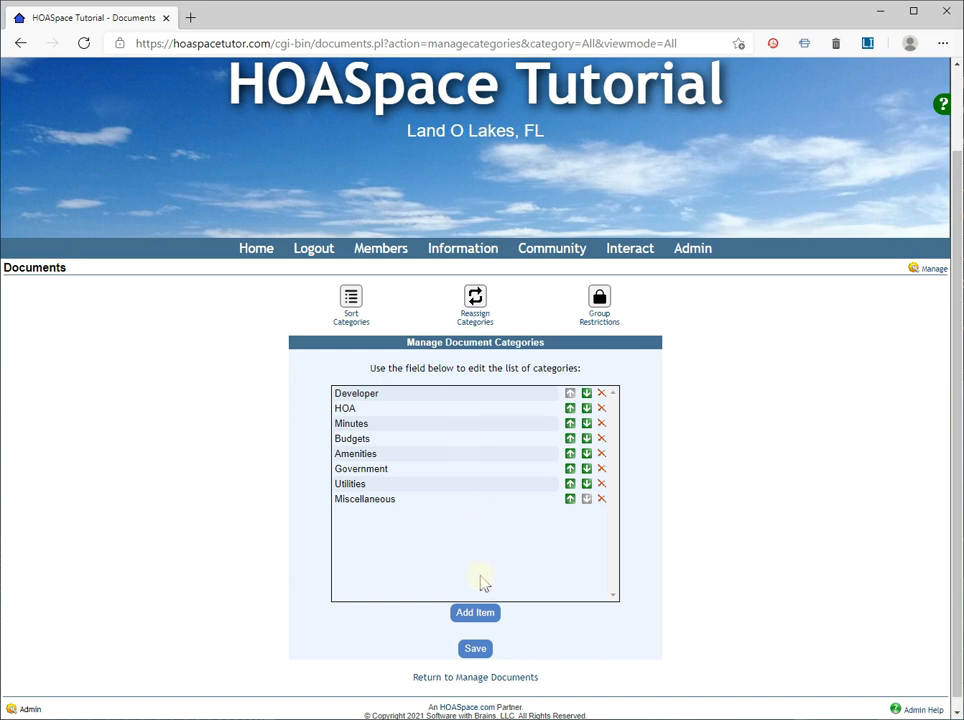
{"action": "left_click", "coordinate": [485, 614]}
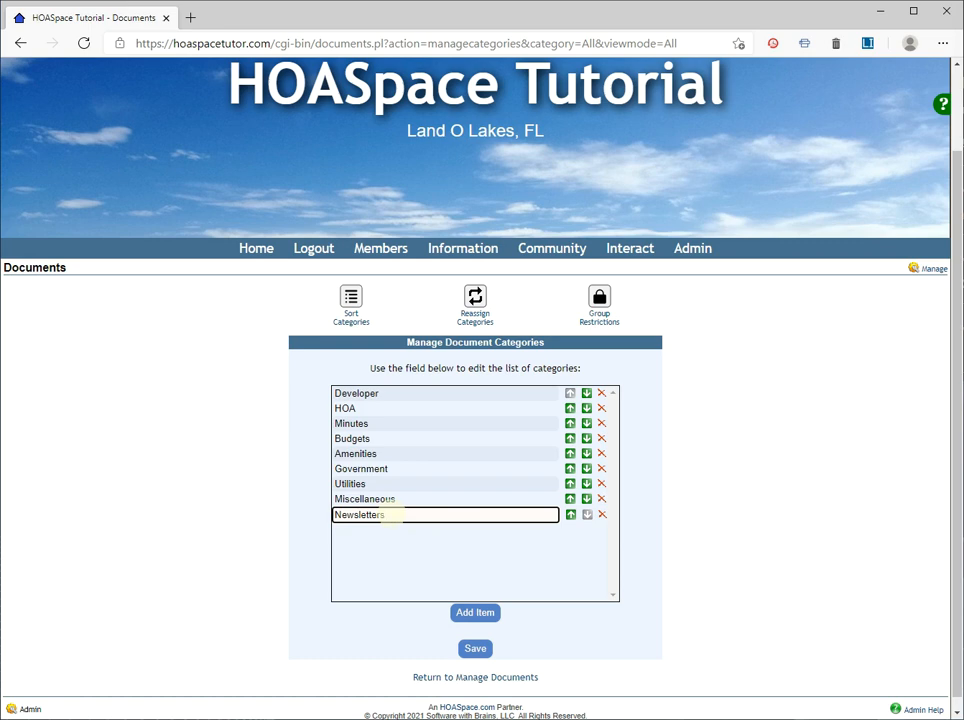
{"action": "left_click", "coordinate": [465, 616]}
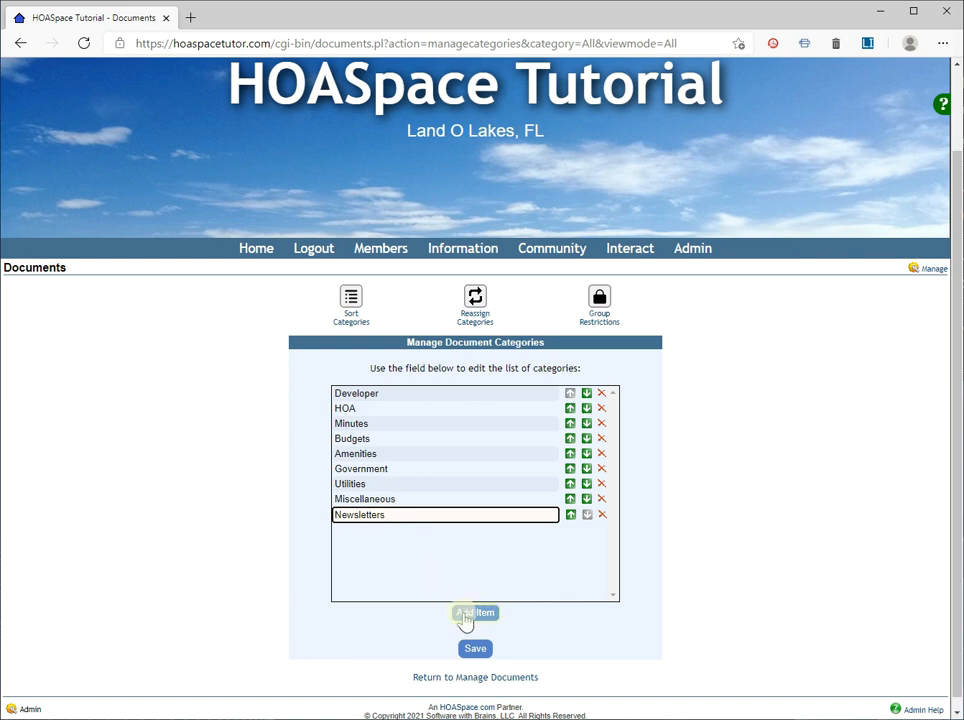
{"action": "left_click", "coordinate": [465, 616]}
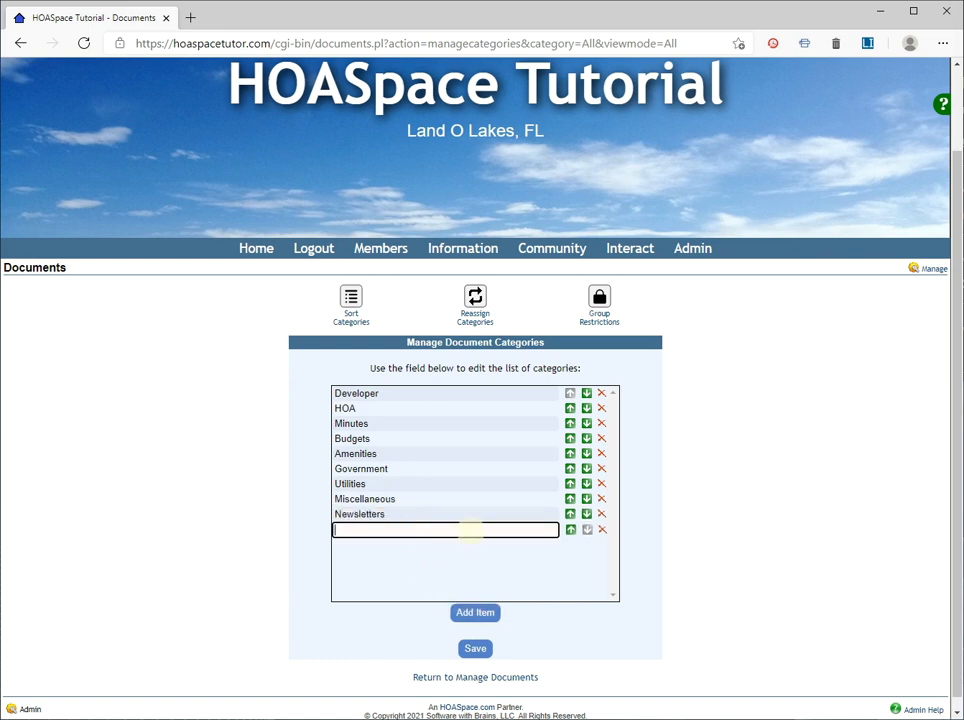
{"action": "type", "text": "Newsletters;2020"}
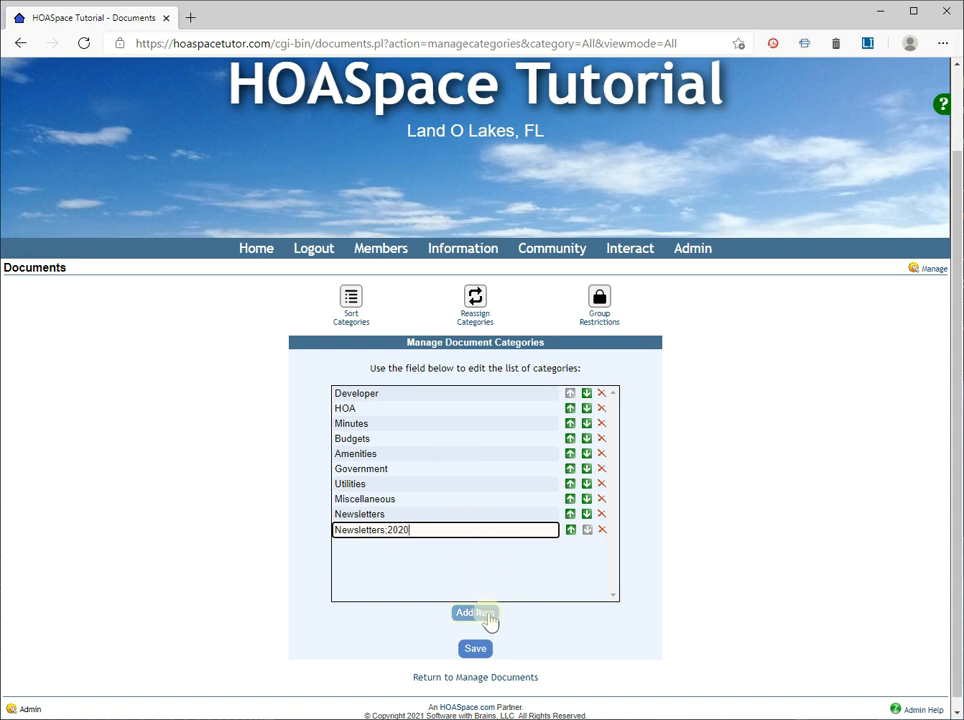
Step: Add the subcategory Newsletters;2021 to the document categories and save the category list
{"action": "left_click", "coordinate": [488, 614]}
{"action": "type", "text": "New"}
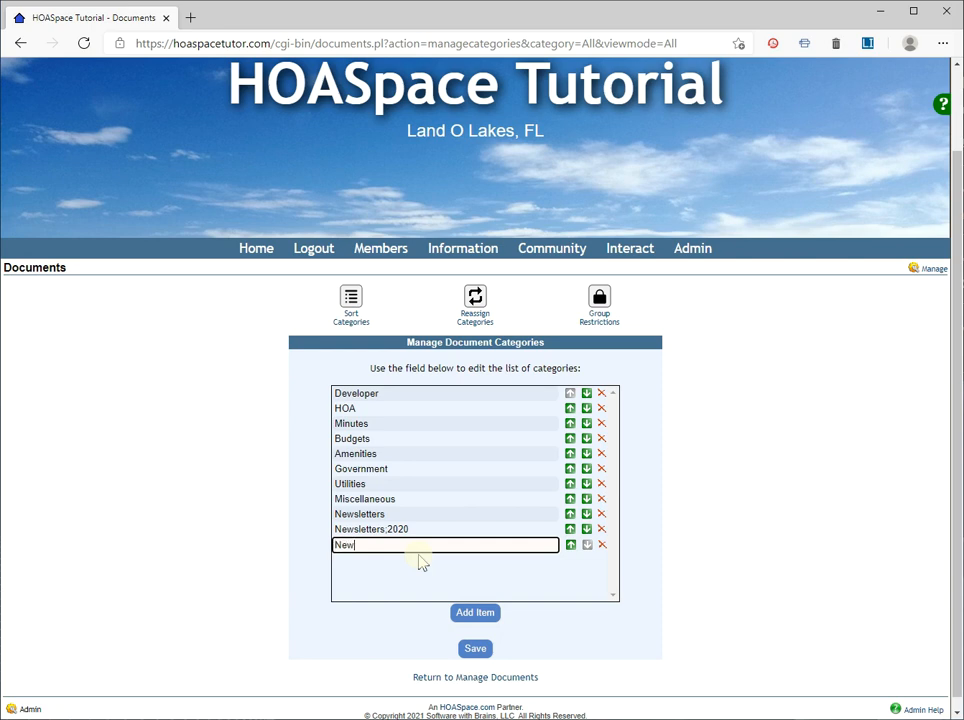
{"action": "type", "text": "sletters;2021"}
{"action": "left_click", "coordinate": [543, 591]}
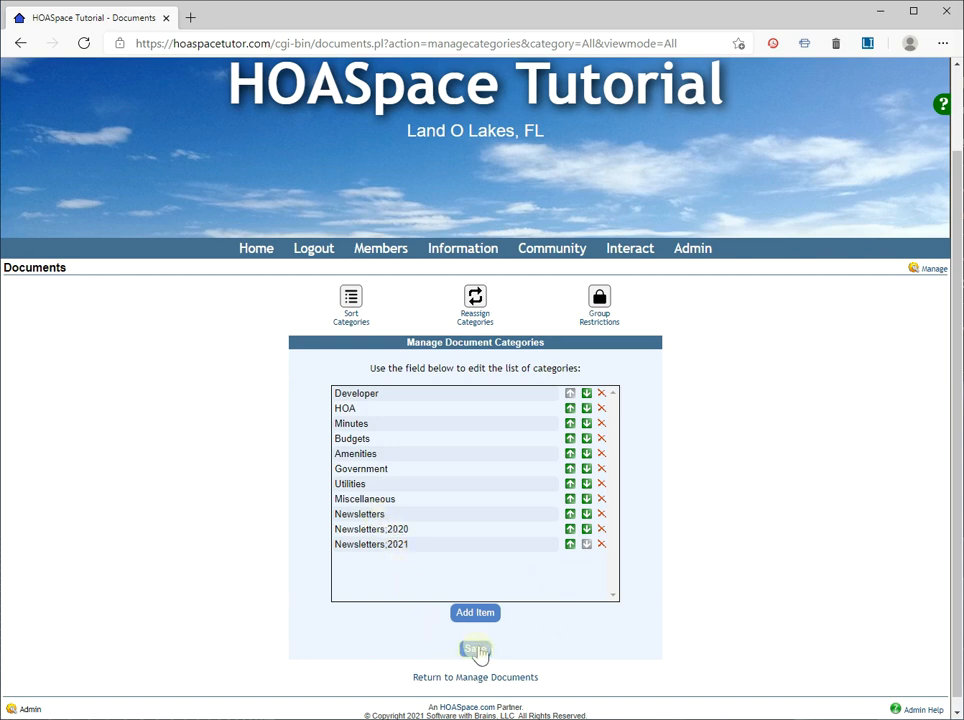
{"action": "left_click", "coordinate": [476, 650]}
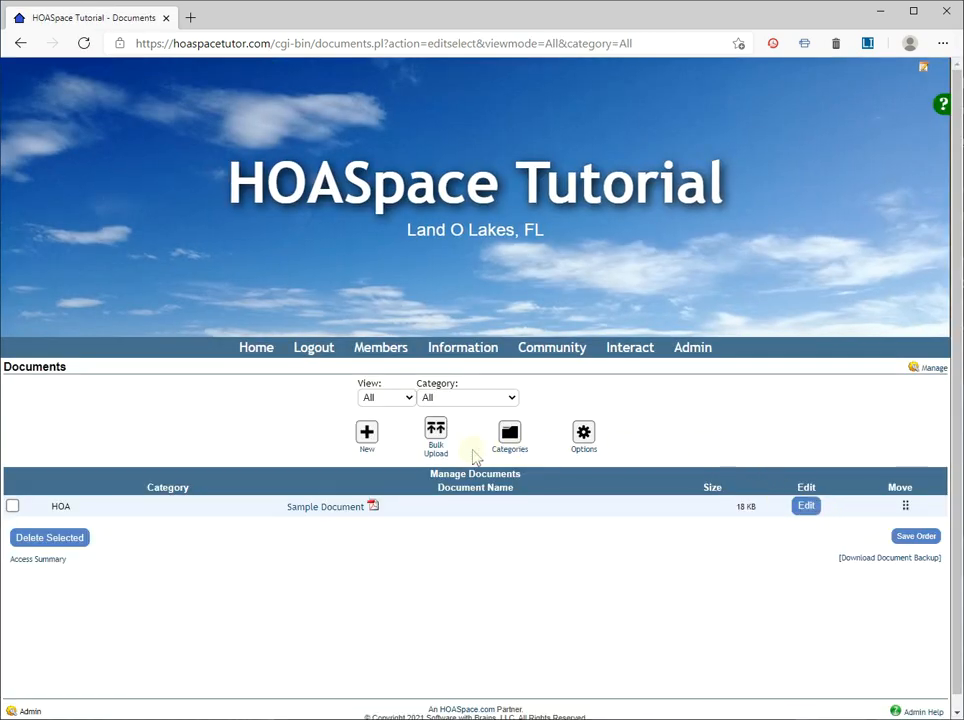
Step: Create a new document from the file Newsletter - May 2020.pdf and assign it to the category Newsletters→2020
{"action": "left_click", "coordinate": [367, 437]}
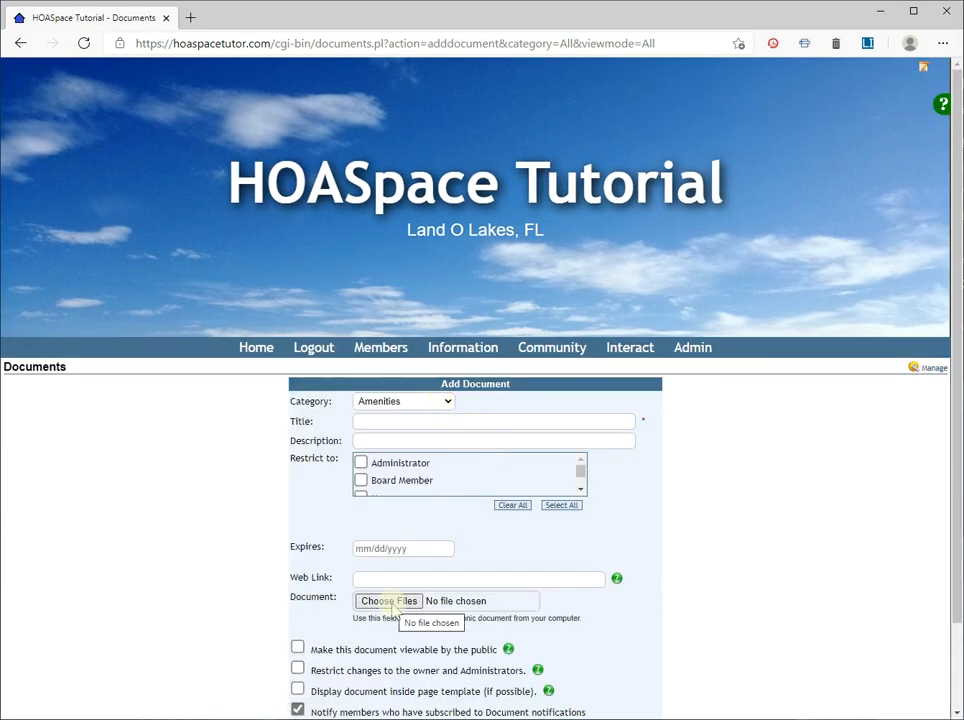
{"action": "left_click", "coordinate": [390, 602]}
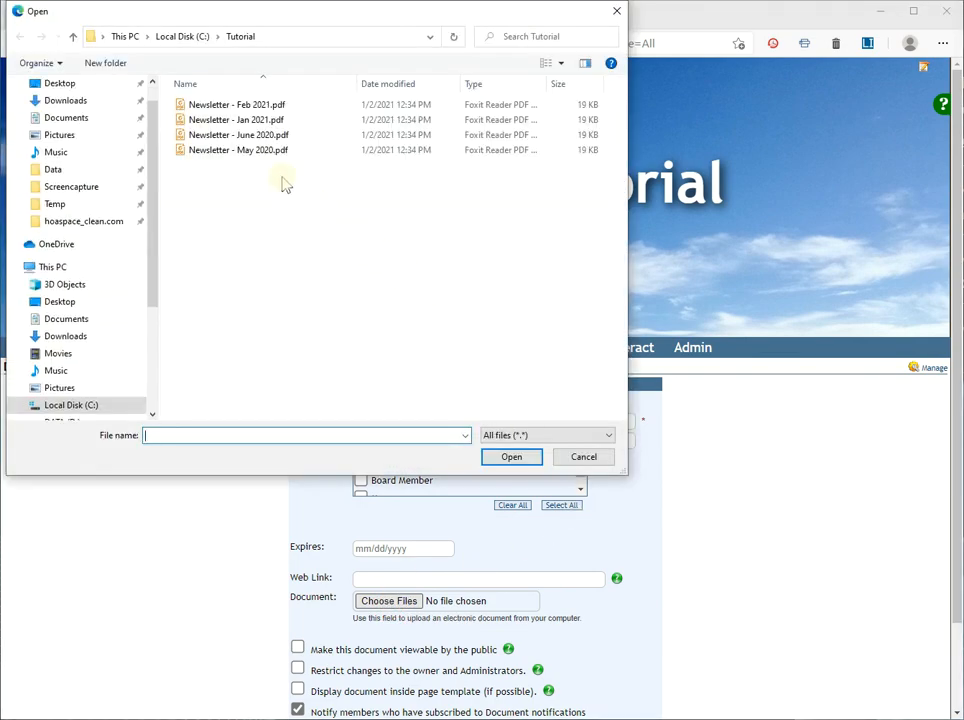
{"action": "double_click", "coordinate": [253, 152]}
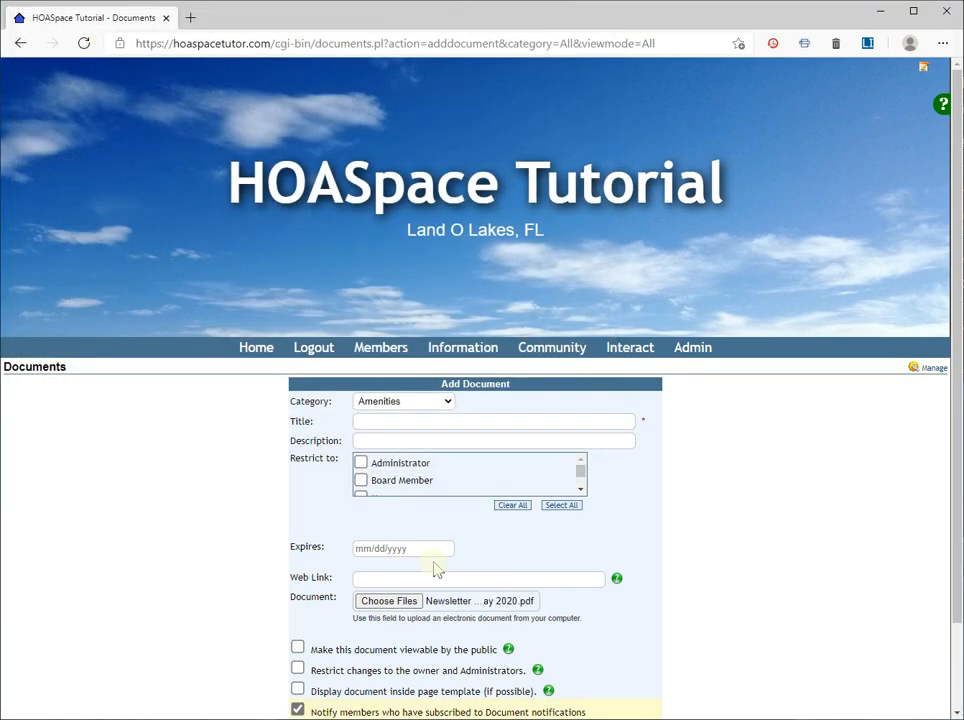
{"action": "left_click", "coordinate": [374, 401]}
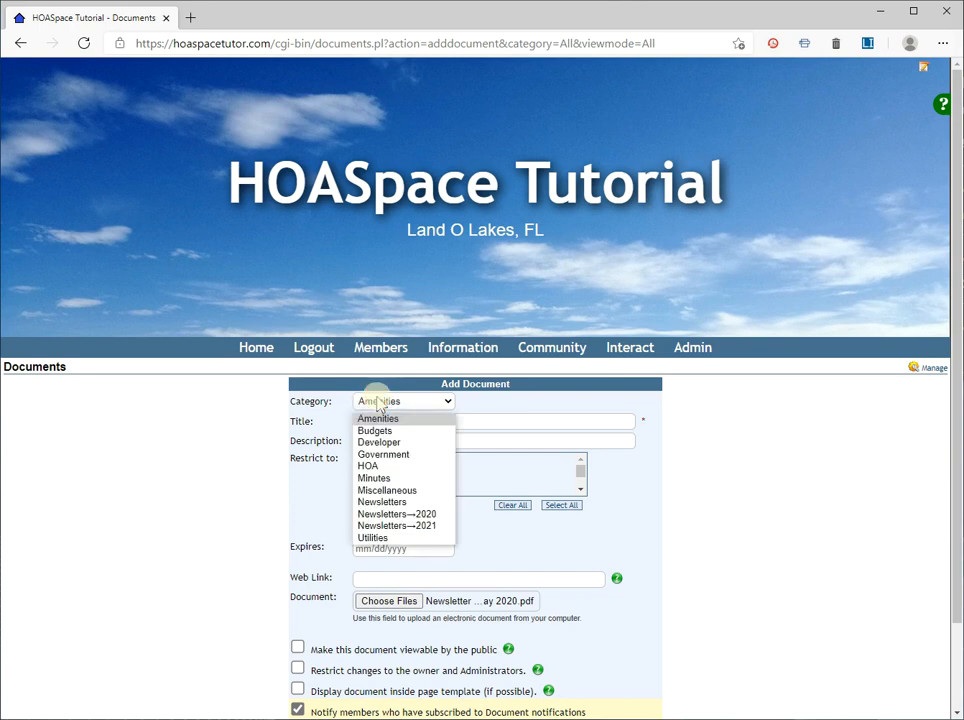
{"action": "left_click", "coordinate": [422, 515]}
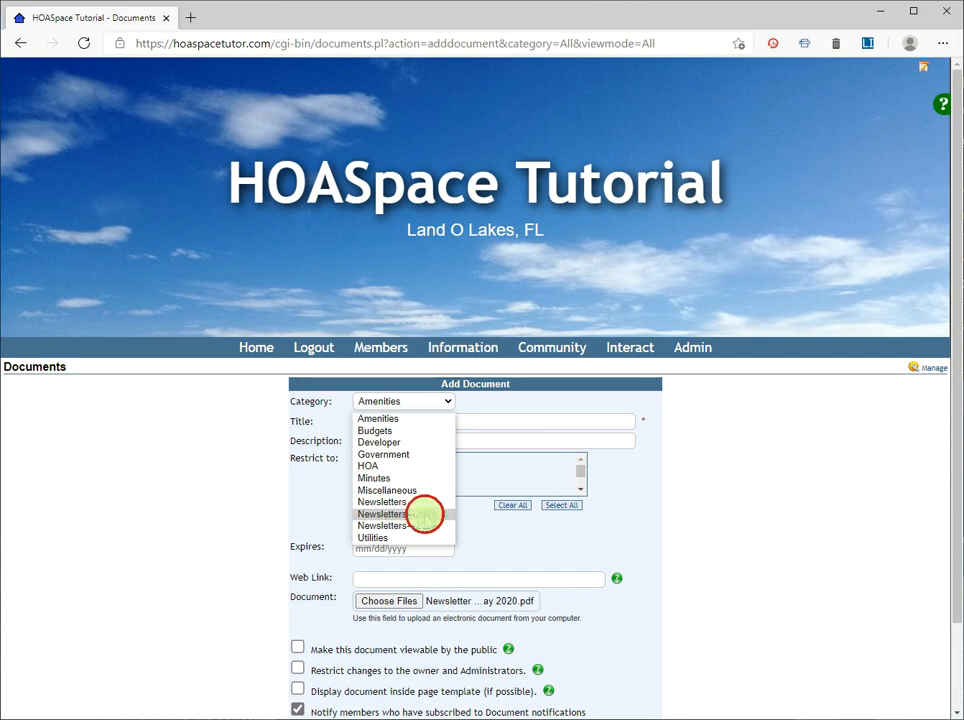
Step: Title the document May 2020 Newsletter and save it with notification of subscribed members turned off
{"action": "left_click", "coordinate": [443, 423]}
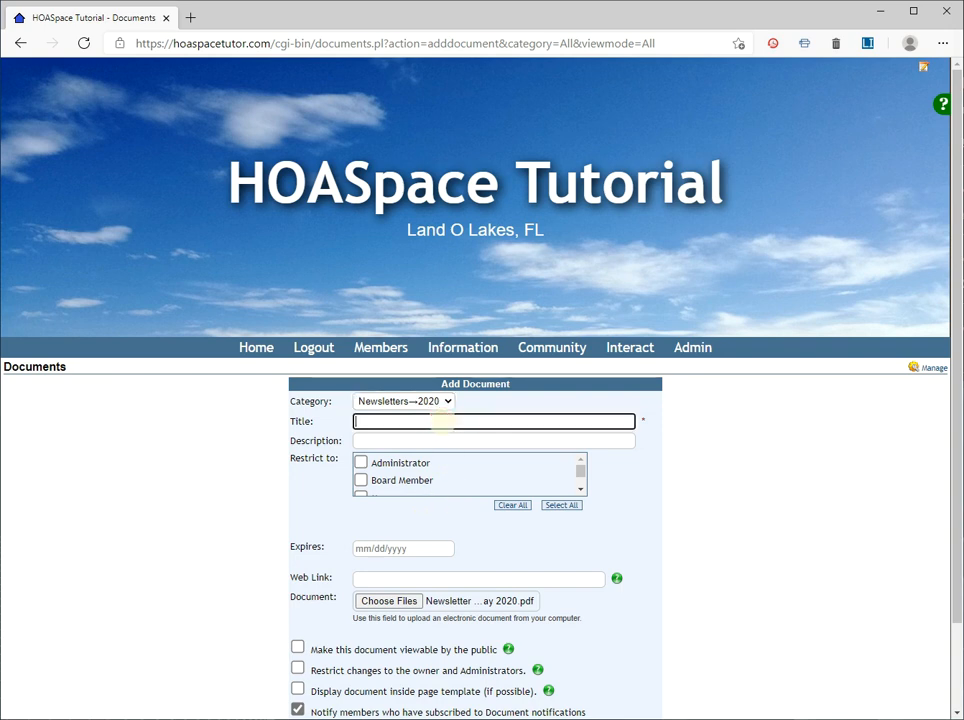
{"action": "type", "text": "May 2020 Newsletter"}
{"action": "scroll", "coordinate": [443, 484], "scroll_direction": "down", "scroll_amount": 1}
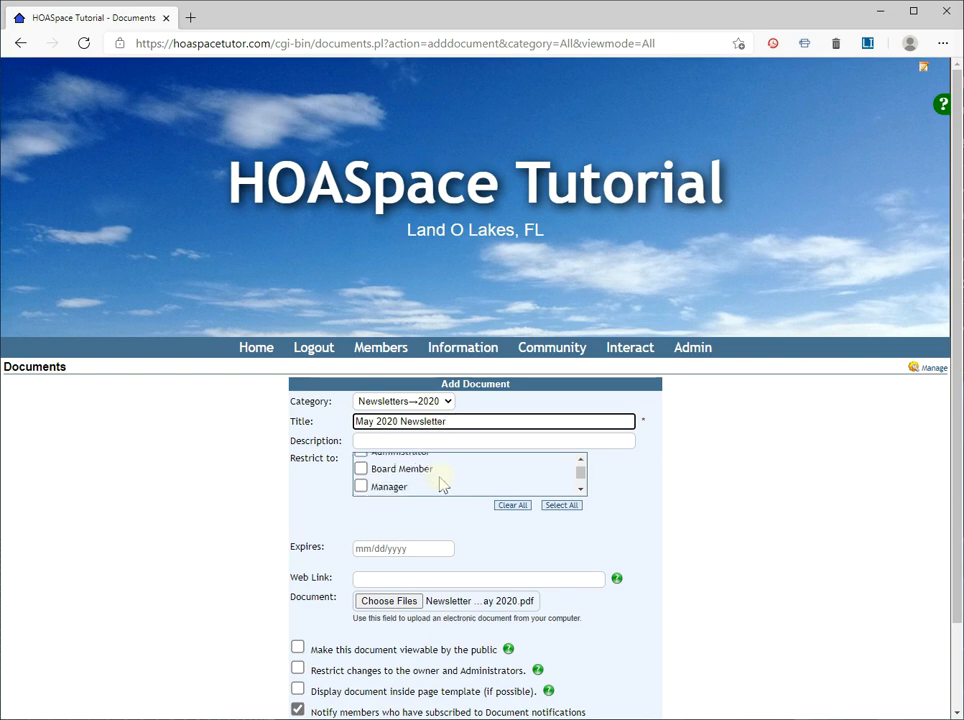
{"action": "scroll", "coordinate": [310, 670], "scroll_direction": "down", "scroll_amount": 1}
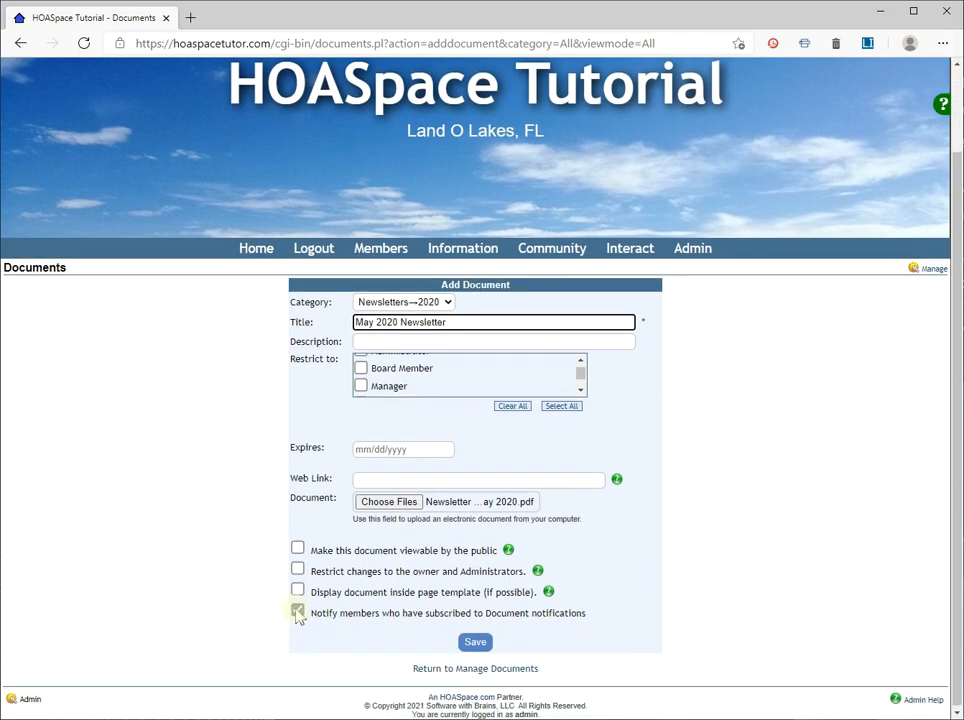
{"action": "left_click", "coordinate": [297, 611]}
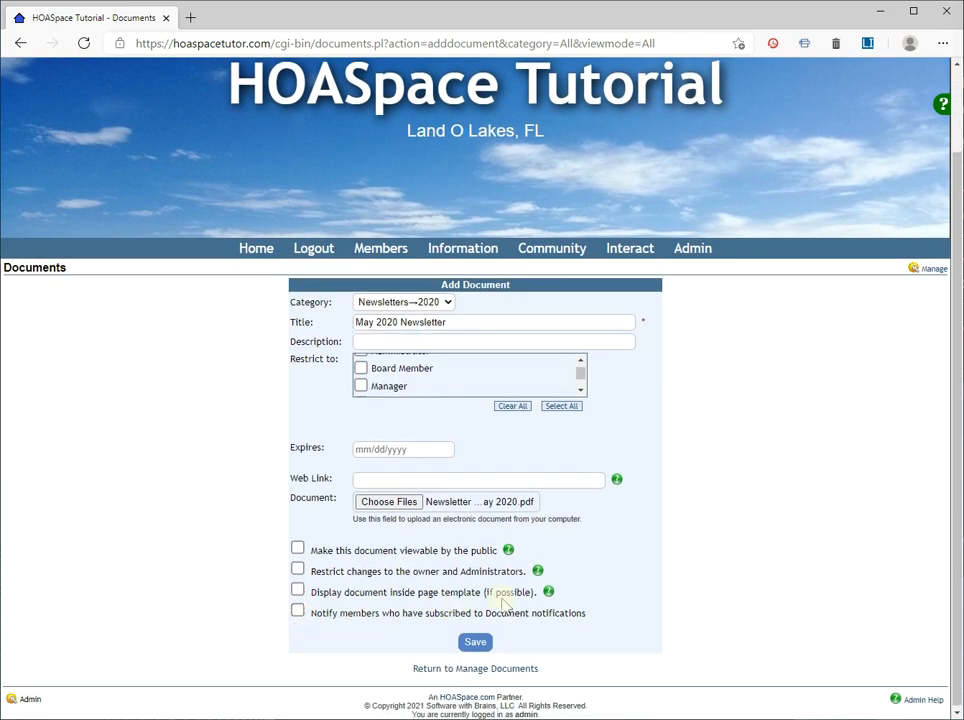
{"action": "left_click", "coordinate": [477, 643]}
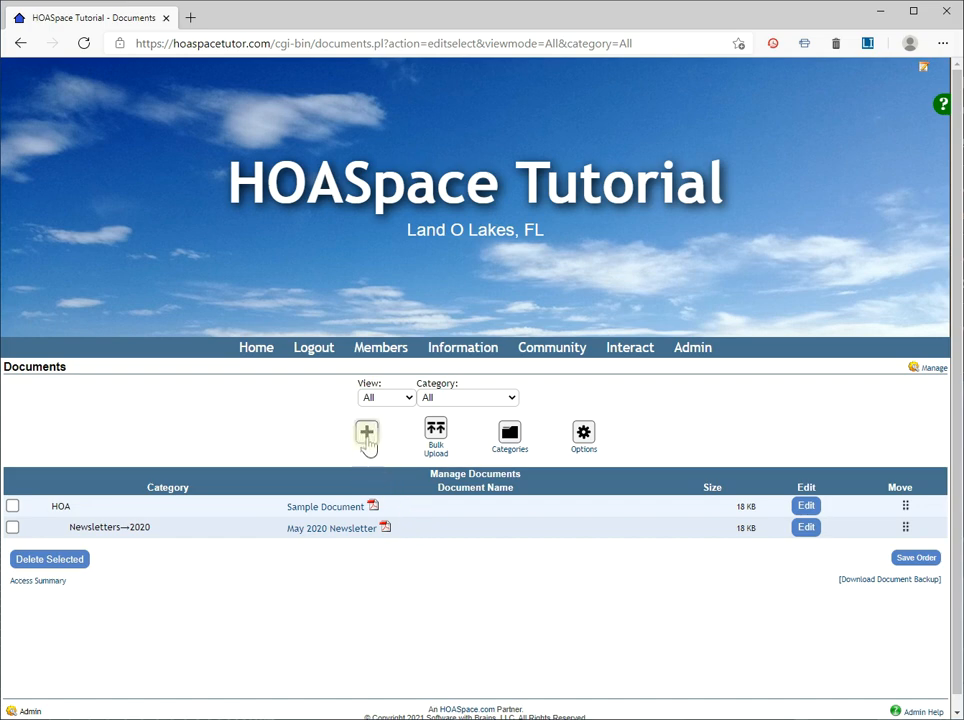
Step: Start another new document from the file Newsletter - June 2020.pdf with notification of subscribed members turned off
{"action": "left_click", "coordinate": [367, 440]}
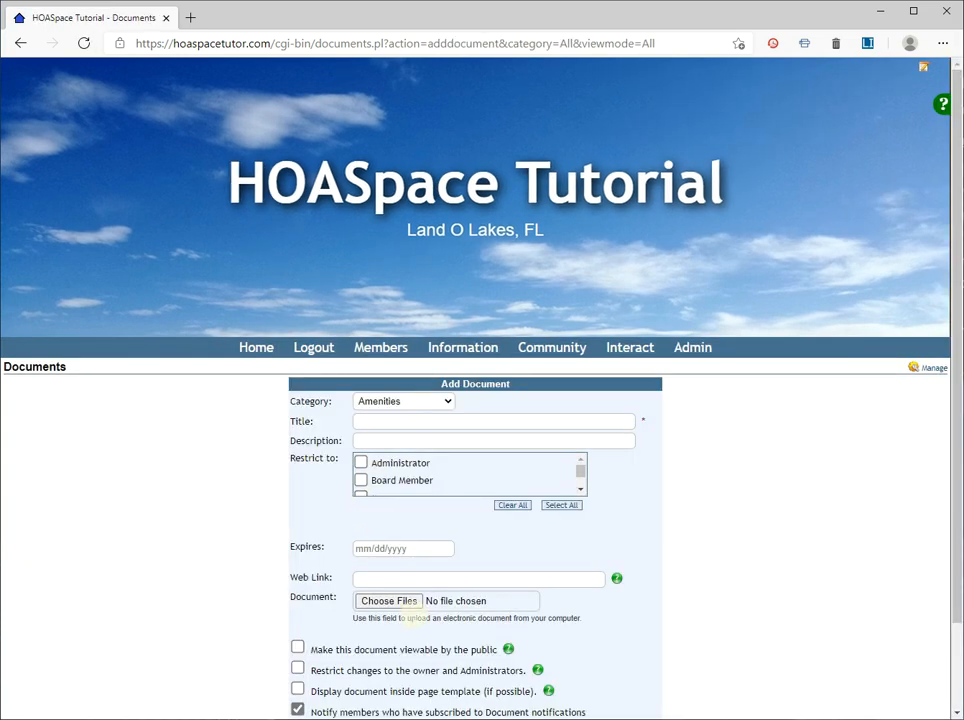
{"action": "left_click", "coordinate": [408, 604]}
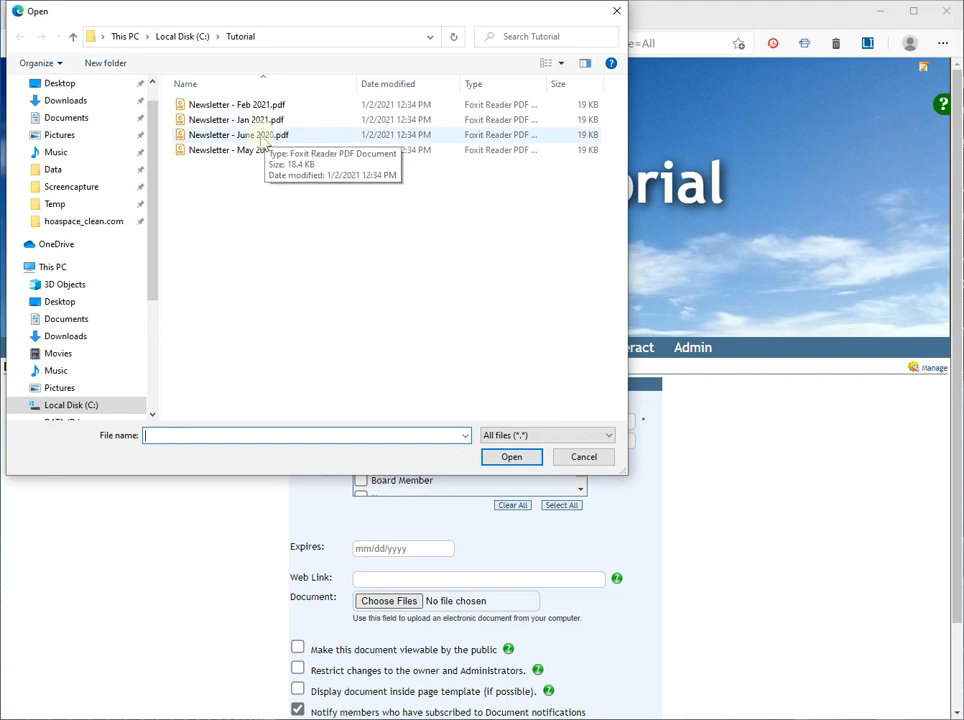
{"action": "left_click", "coordinate": [265, 140]}
{"action": "left_click", "coordinate": [508, 456]}
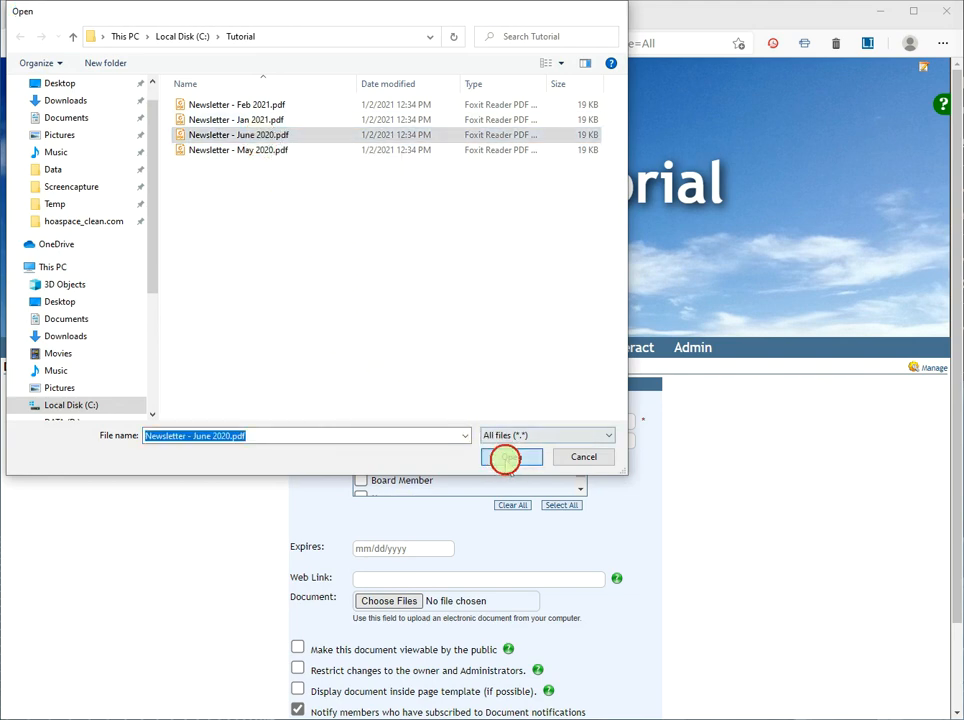
{"action": "left_click", "coordinate": [297, 709]}
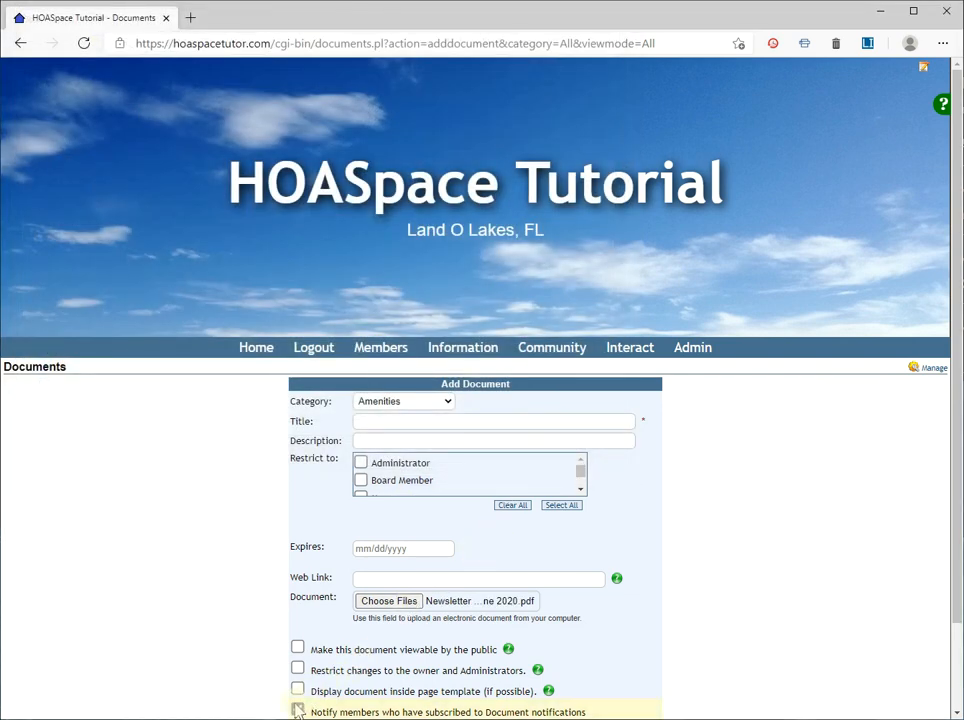
Step: Save the June document in the category Newsletters→2020 with the title June 2020 Newsletter
{"action": "scroll", "coordinate": [272, 500], "scroll_direction": "down", "scroll_amount": 1}
{"action": "left_click", "coordinate": [405, 302]}
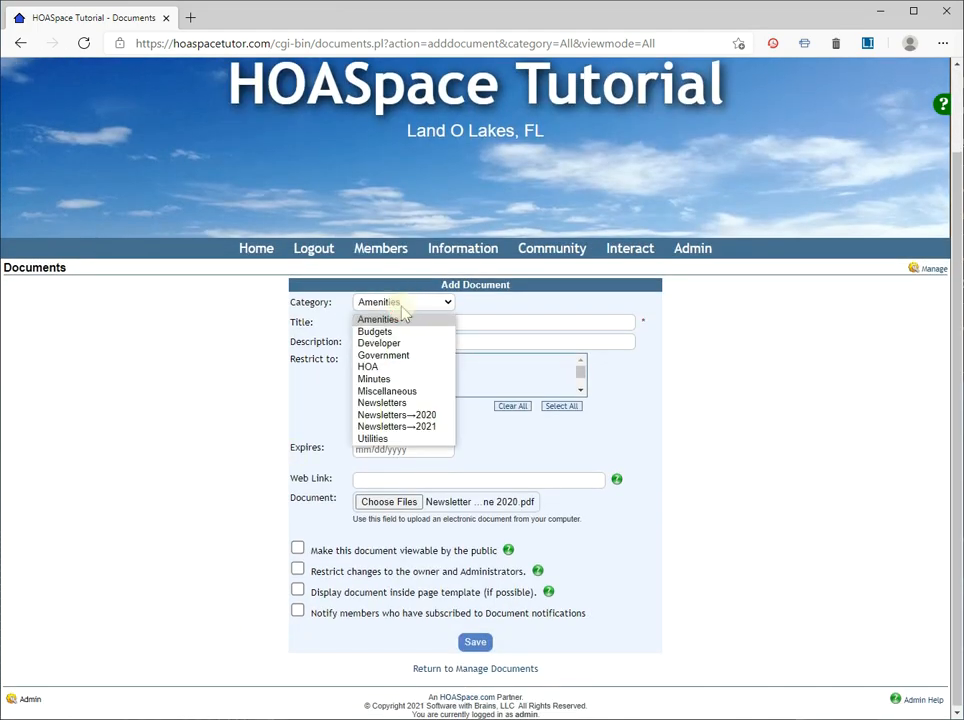
{"action": "left_click", "coordinate": [408, 416]}
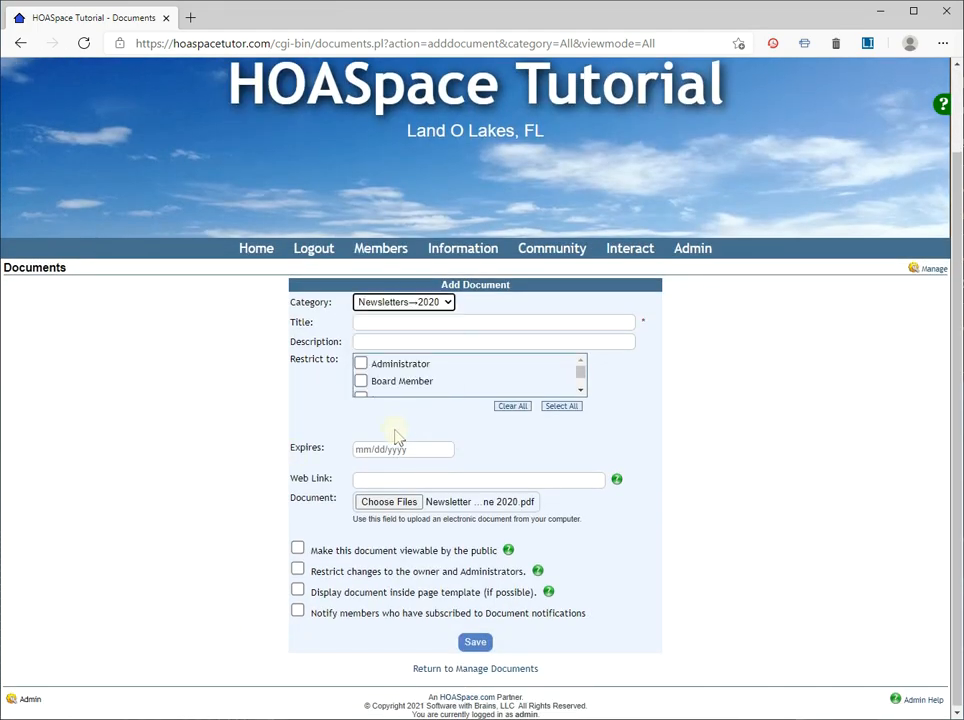
{"action": "left_click", "coordinate": [413, 322]}
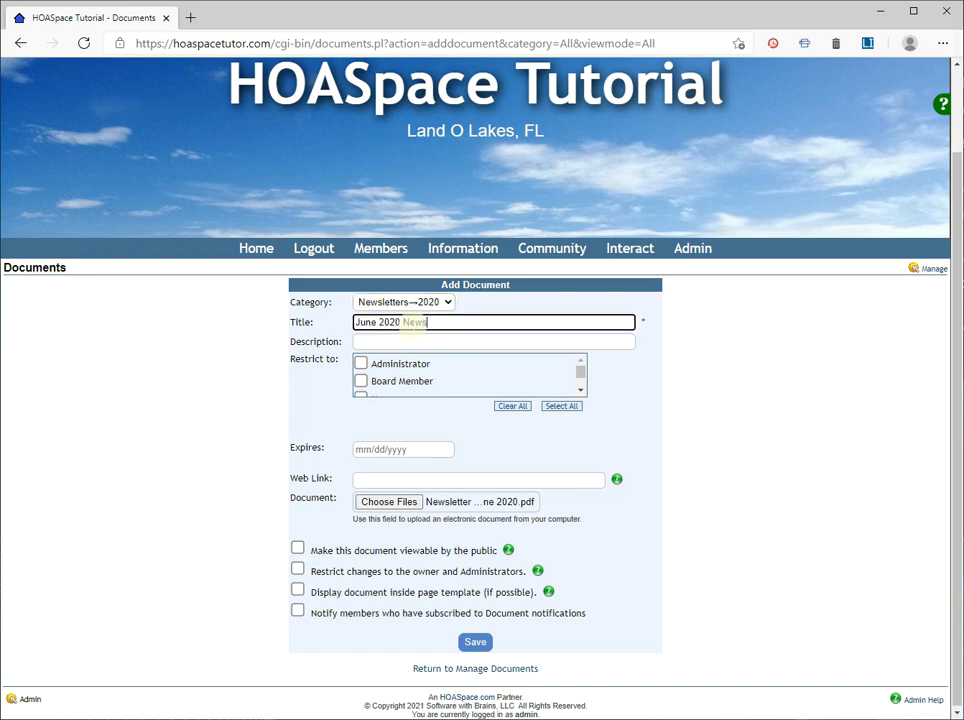
{"action": "type", "text": "June 2020 Newsletter"}
{"action": "left_click", "coordinate": [475, 642]}
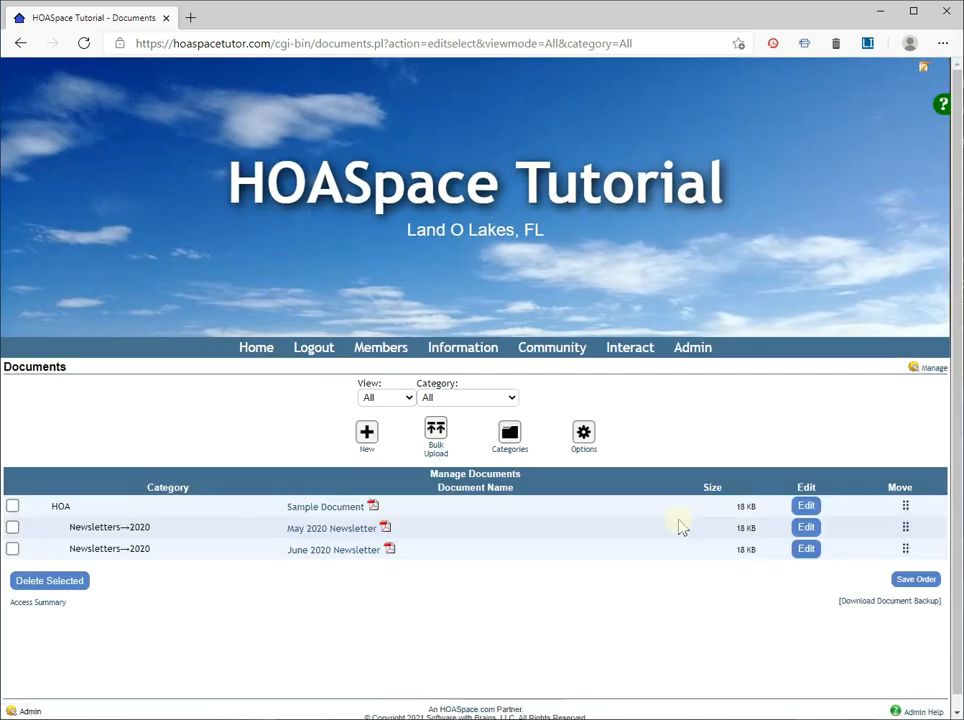
Step: Start another new document and attach the file Newsletter - Jan 2021.pdf
{"action": "left_click", "coordinate": [367, 432]}
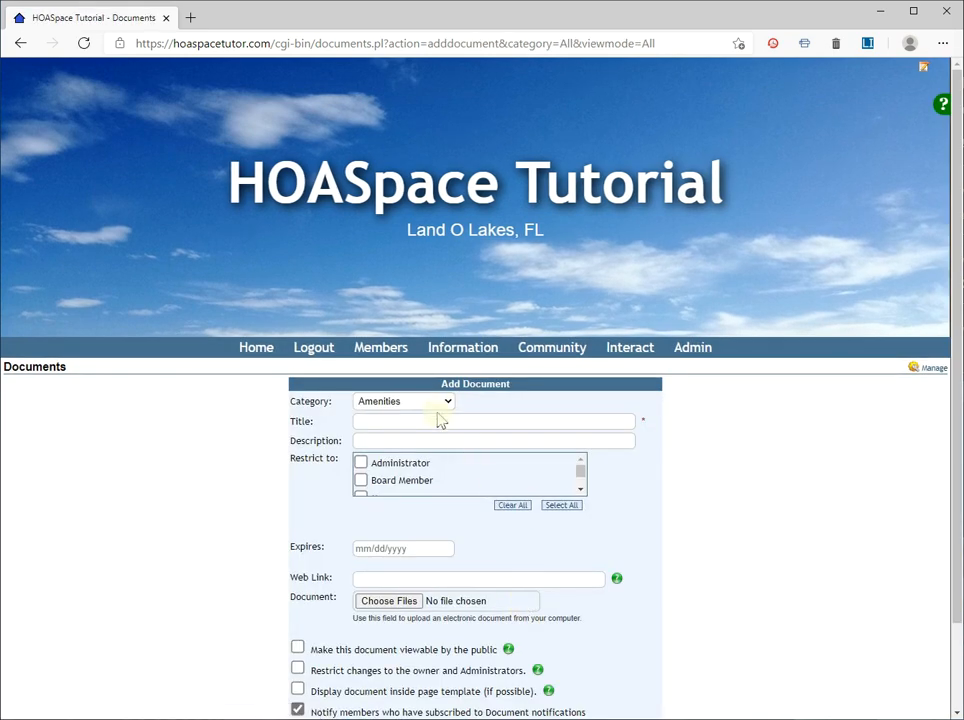
{"action": "left_click", "coordinate": [405, 602]}
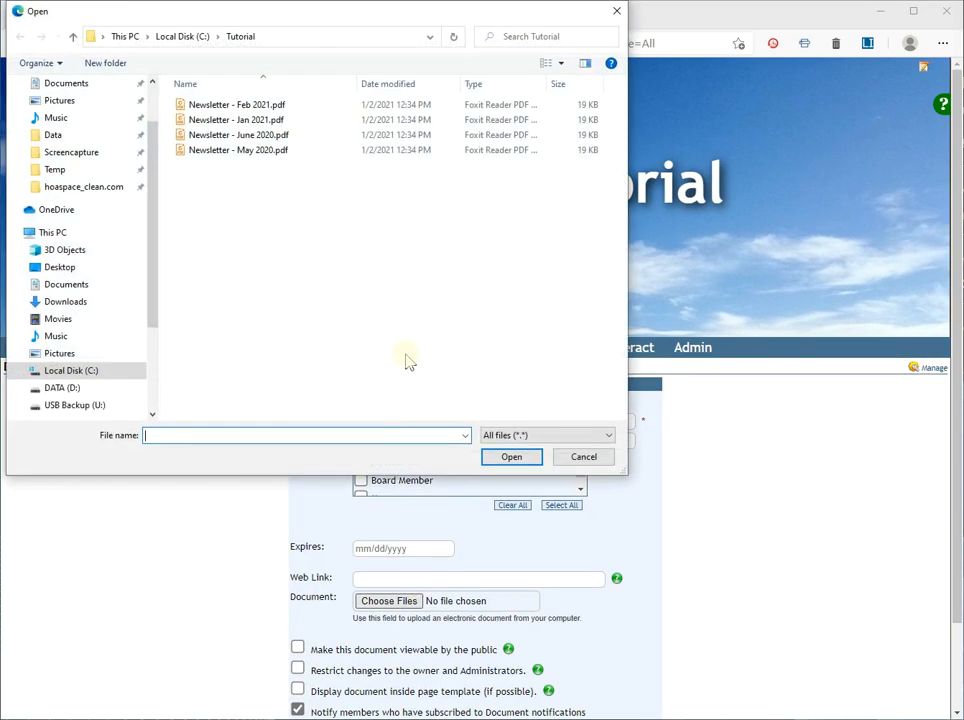
{"action": "double_click", "coordinate": [256, 120]}
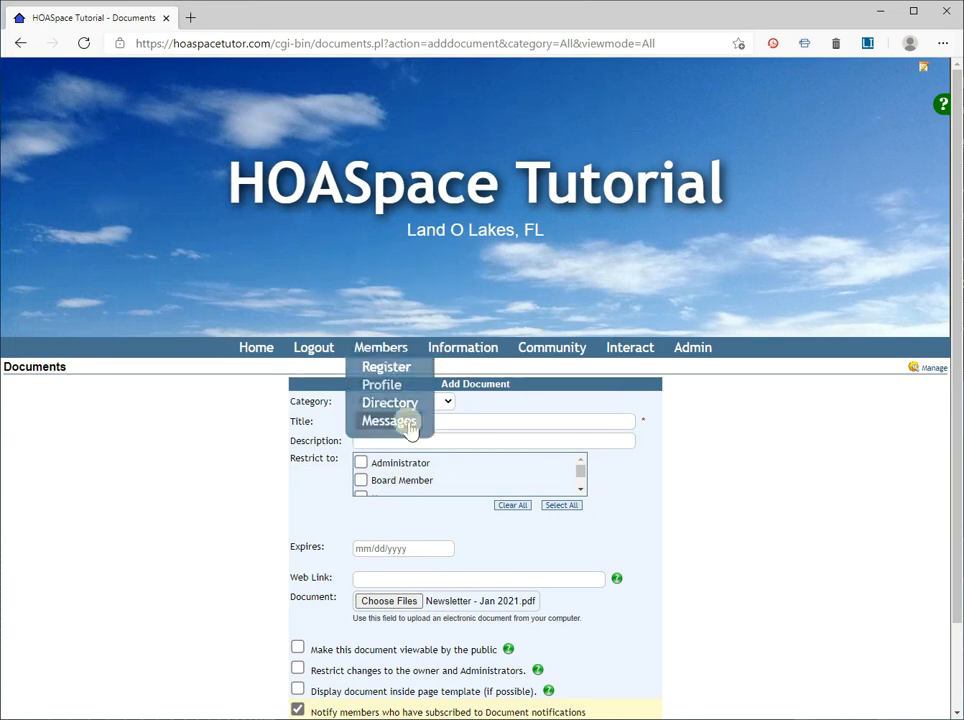
Step: Turn off notification of subscribed members for the January document and assign it to the category Newsletters→2021
{"action": "left_click", "coordinate": [297, 709]}
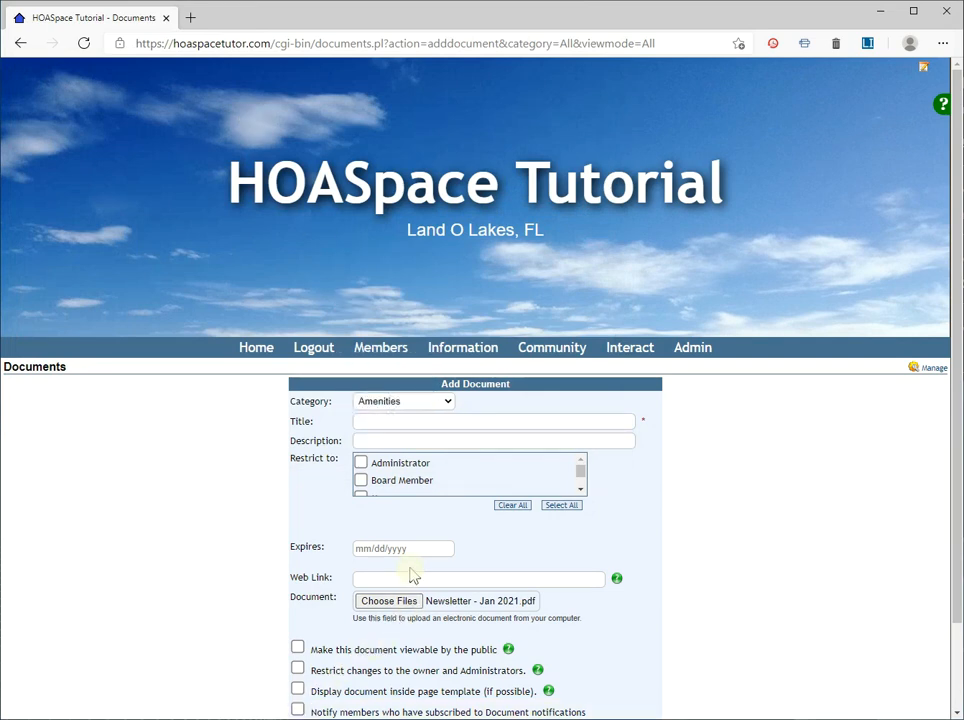
{"action": "left_click", "coordinate": [394, 400]}
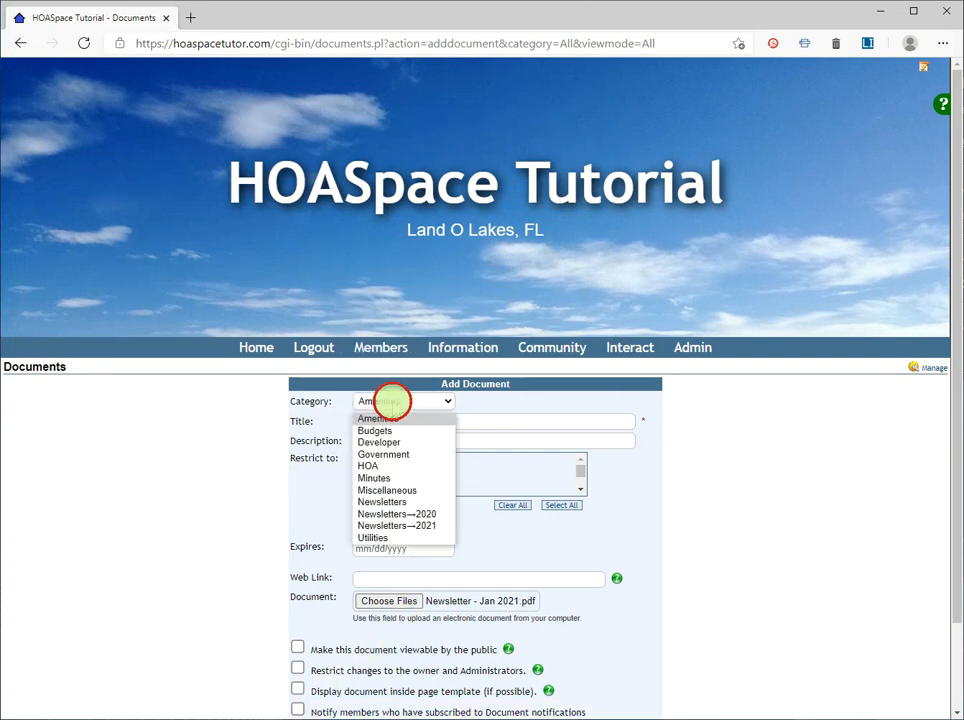
{"action": "left_click", "coordinate": [399, 527]}
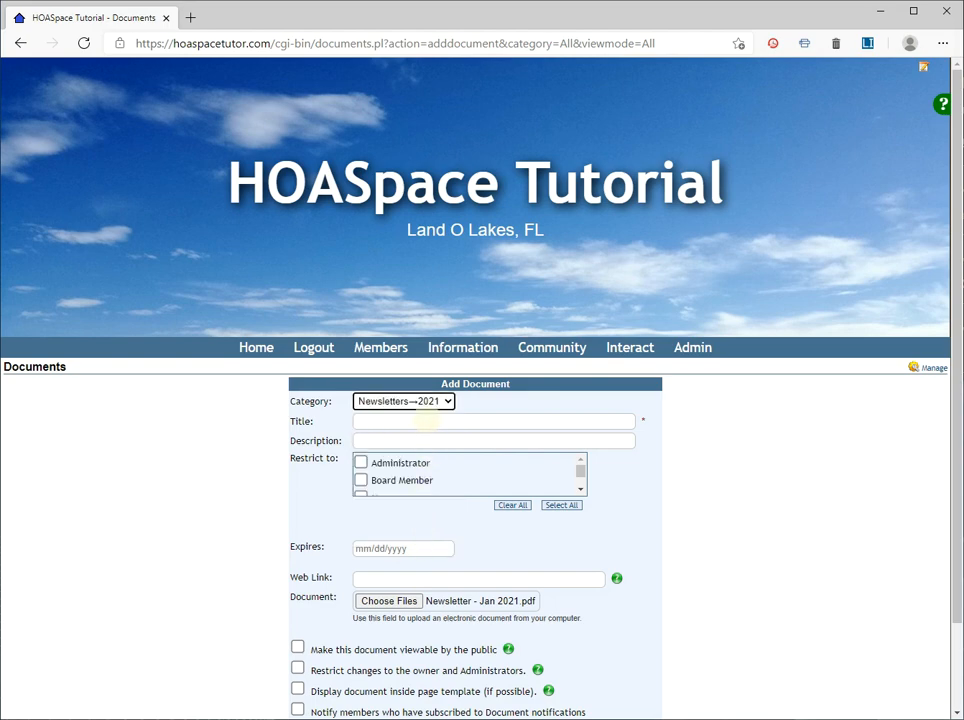
Step: Title the January document Jan 2021 Newsletter and save it
{"action": "left_click", "coordinate": [425, 420]}
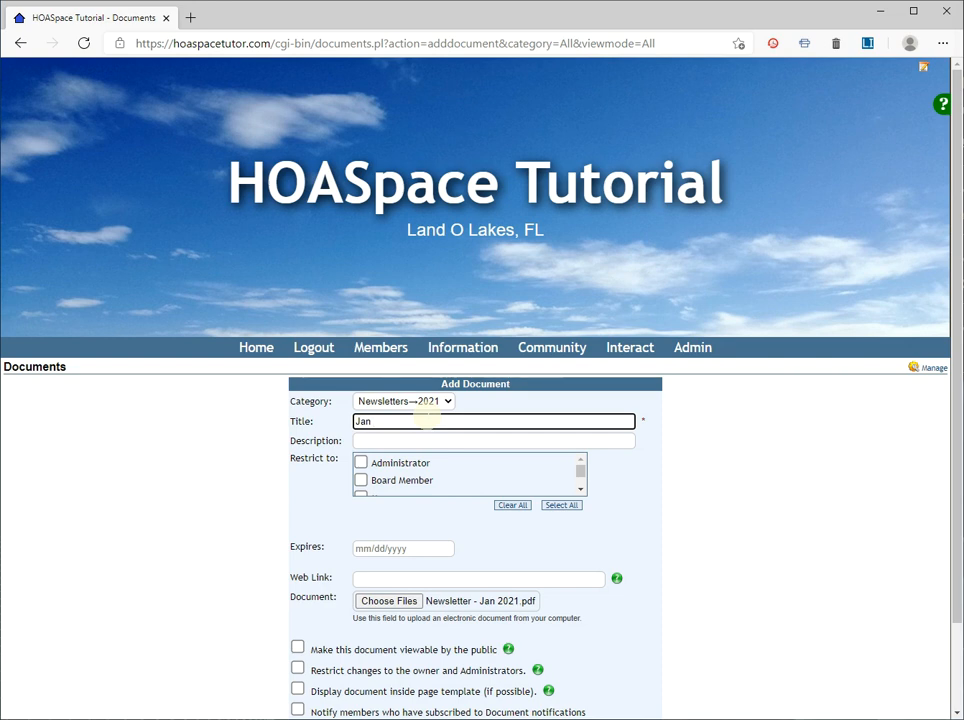
{"action": "type", "text": "21 Newsletter"}
{"action": "scroll", "coordinate": [430, 420], "scroll_direction": "down", "scroll_amount": 2}
{"action": "left_click", "coordinate": [475, 642]}
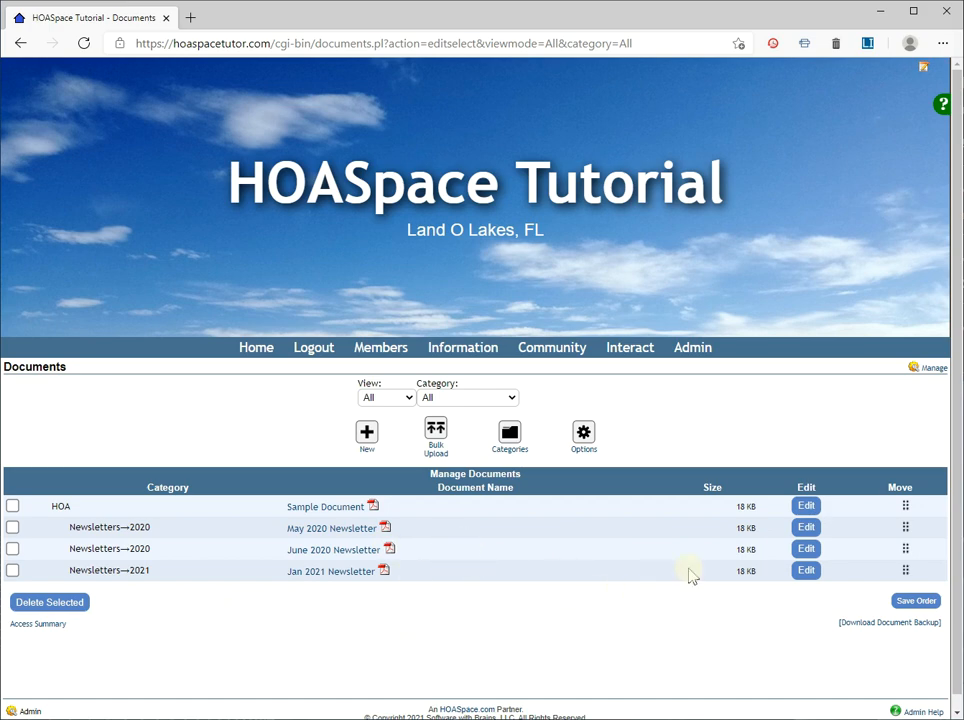
Step: Open the community's Documents page and filter the documents by the category Newsletters→2021
{"action": "mouse_move", "coordinate": [547, 355]}
{"action": "left_click", "coordinate": [548, 424]}
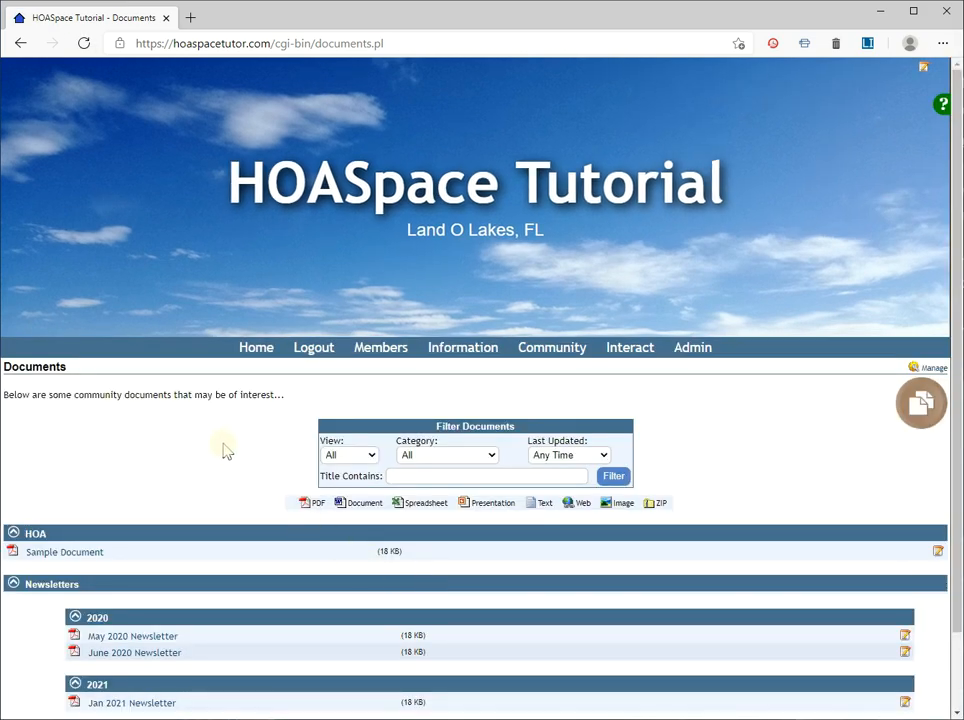
{"action": "scroll", "coordinate": [222, 449], "scroll_direction": "down", "scroll_amount": 1}
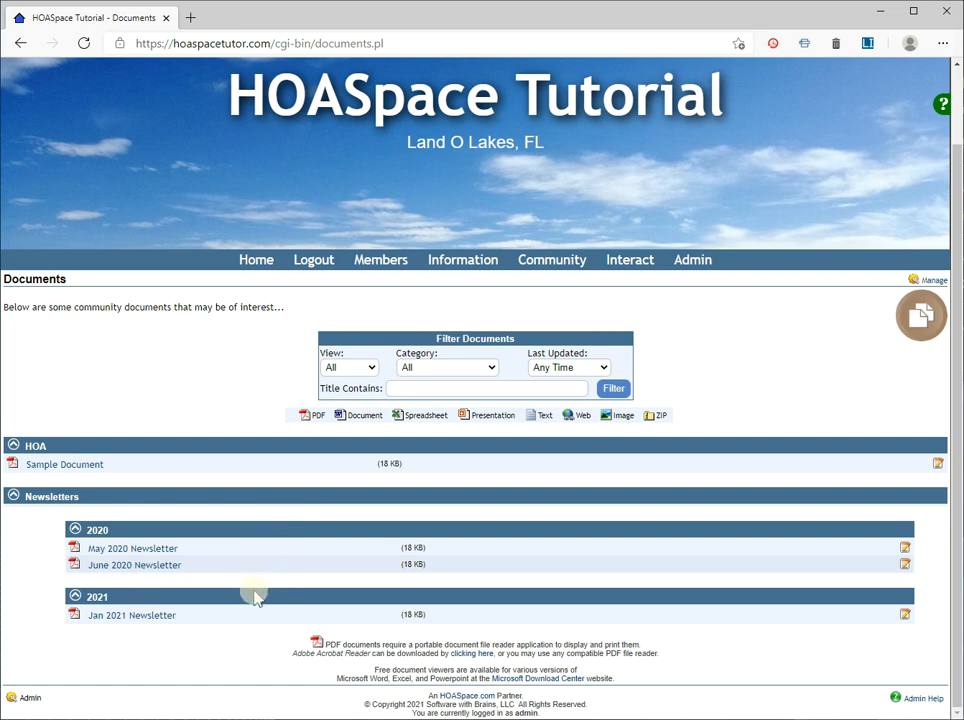
{"action": "left_click", "coordinate": [436, 368]}
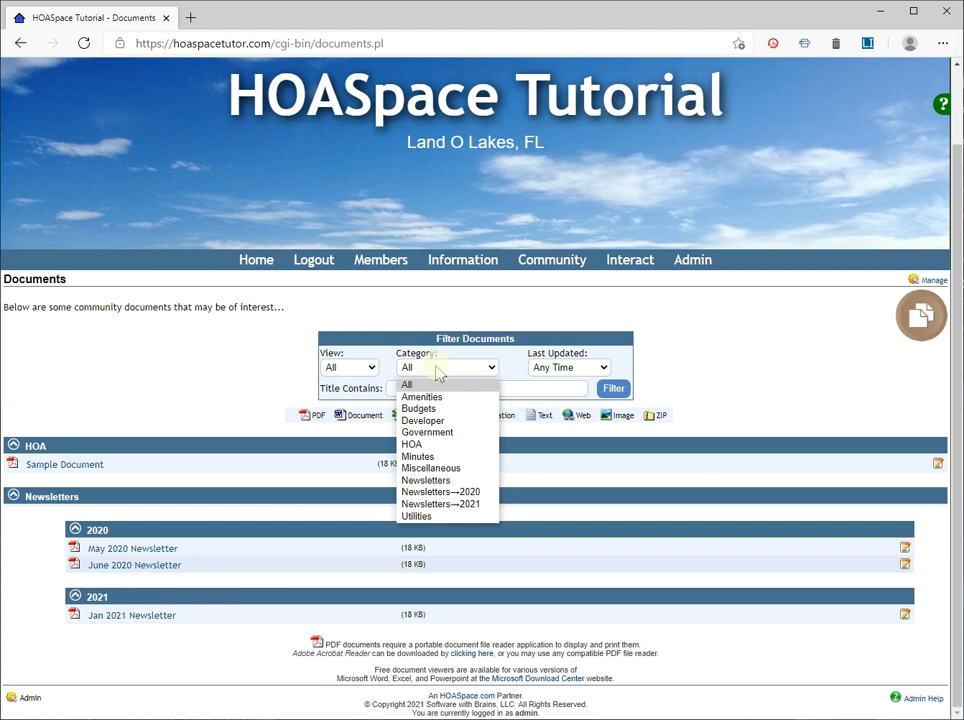
{"action": "left_click", "coordinate": [436, 506]}
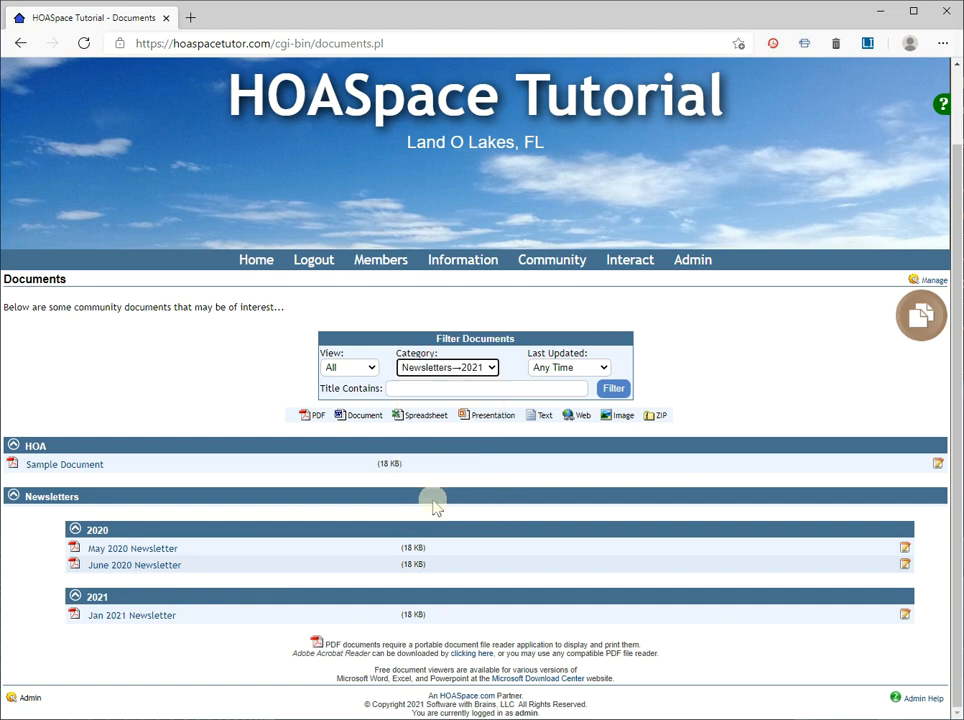
{"action": "left_click", "coordinate": [611, 390]}
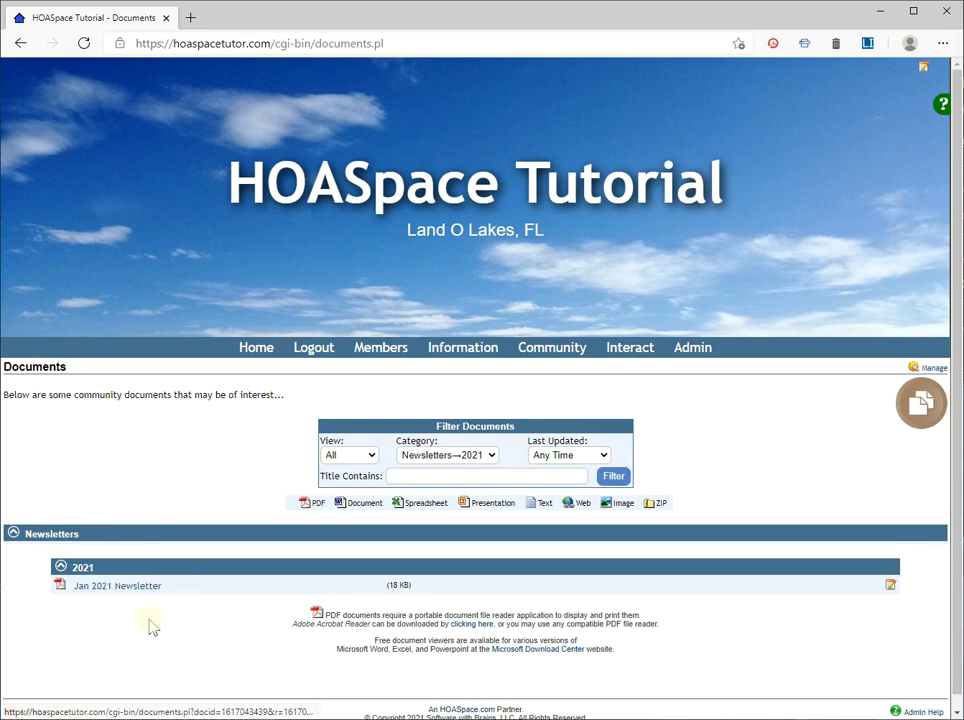
Step: Return to document management and open the list of document categories to review the Newsletters entries
{"action": "left_click", "coordinate": [930, 367]}
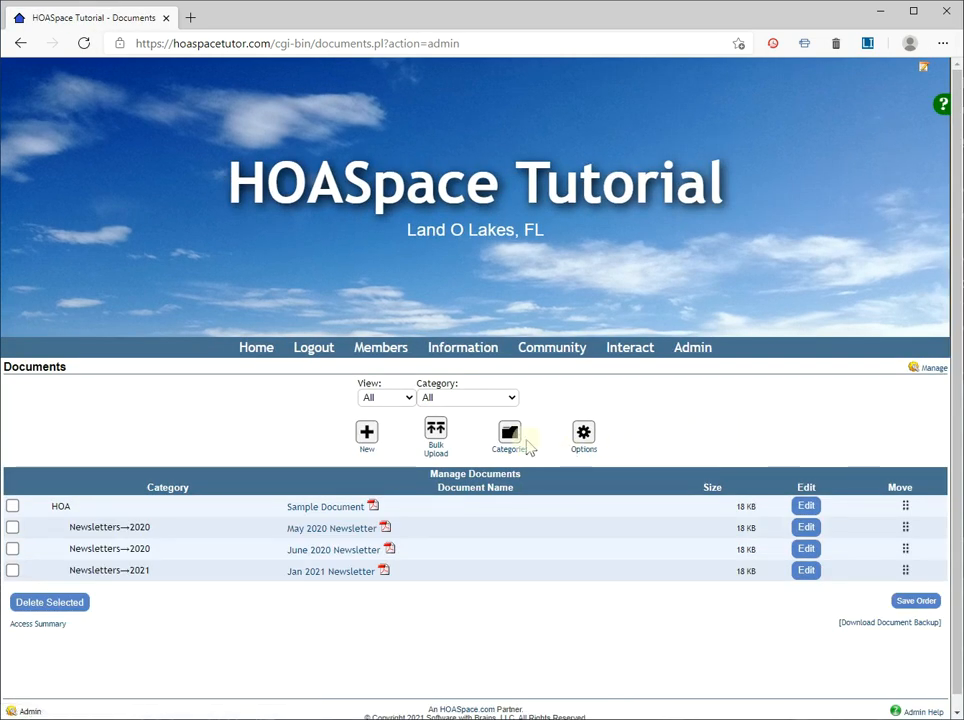
{"action": "left_click", "coordinate": [510, 437]}
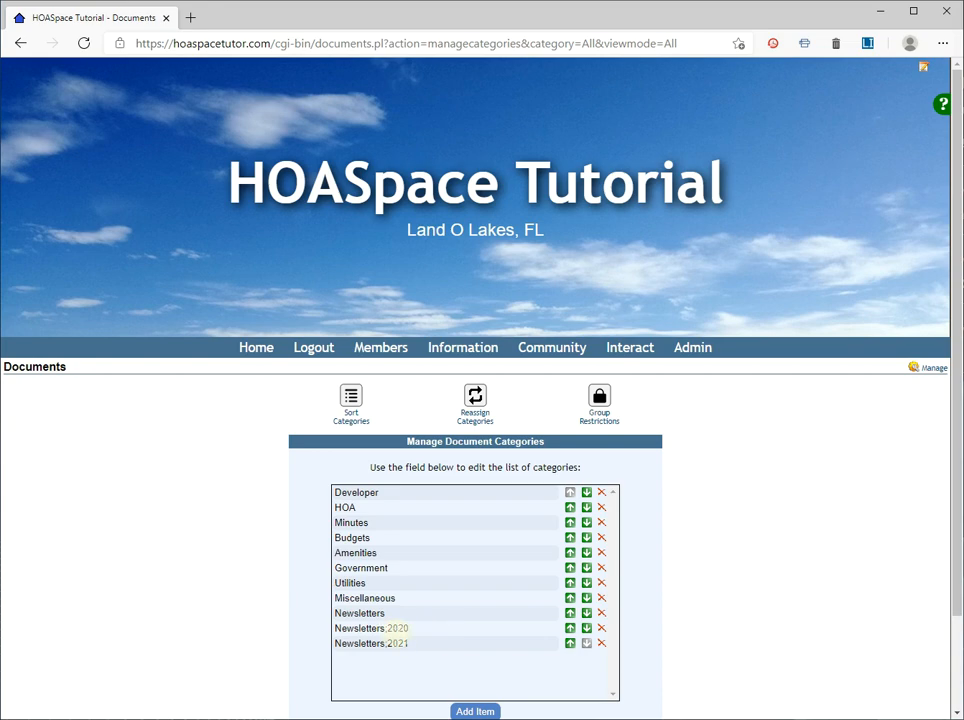
{"action": "scroll", "coordinate": [721, 544], "scroll_direction": "down", "scroll_amount": 1}
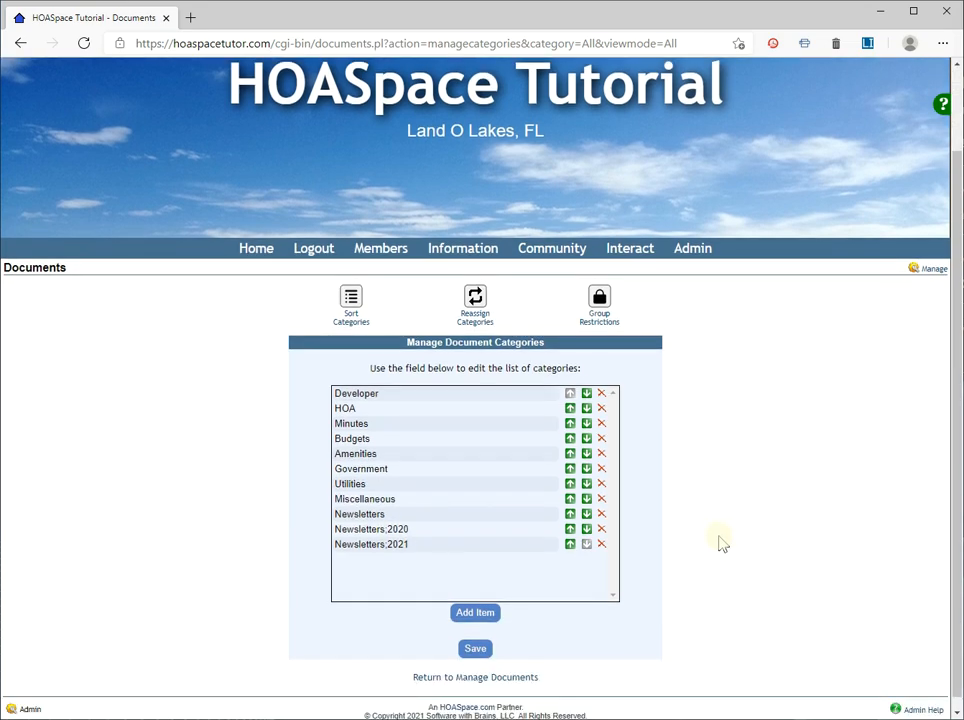